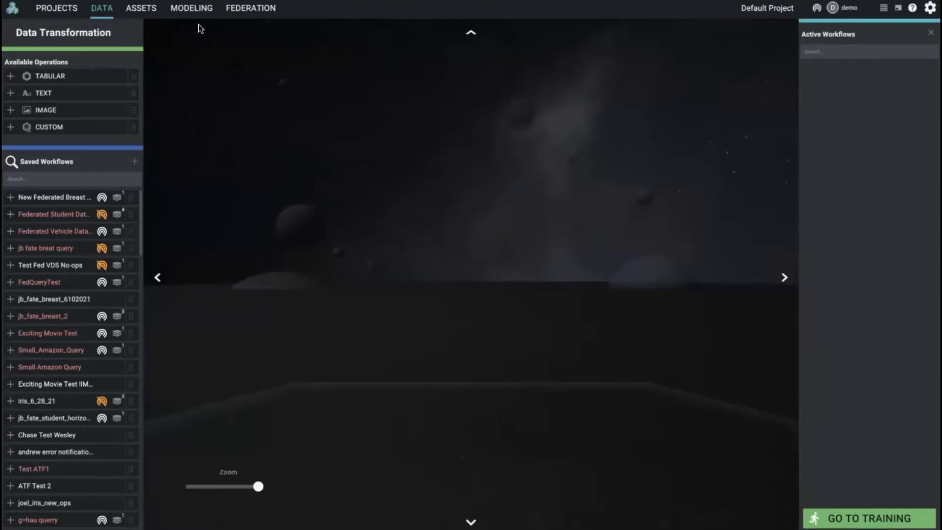
Open the Modeling workspace.
mouse_move(201, 11)
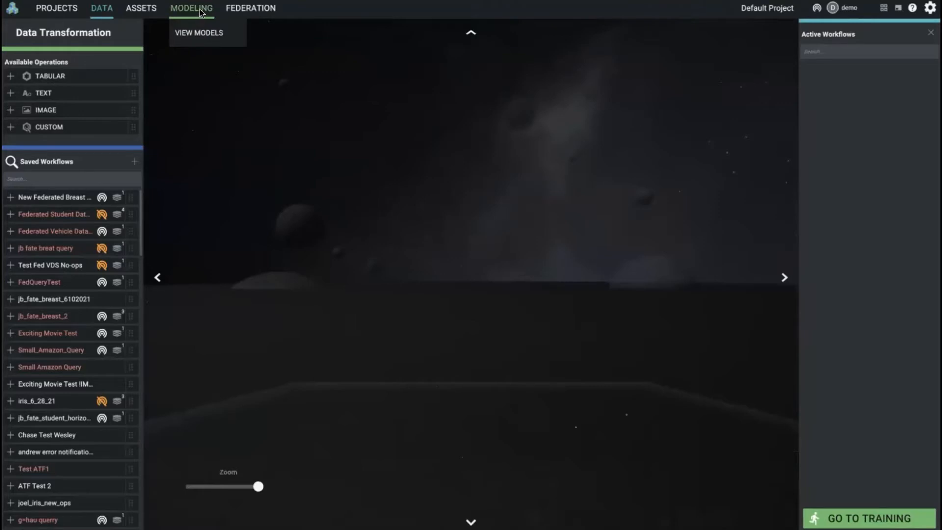
left_click(201, 9)
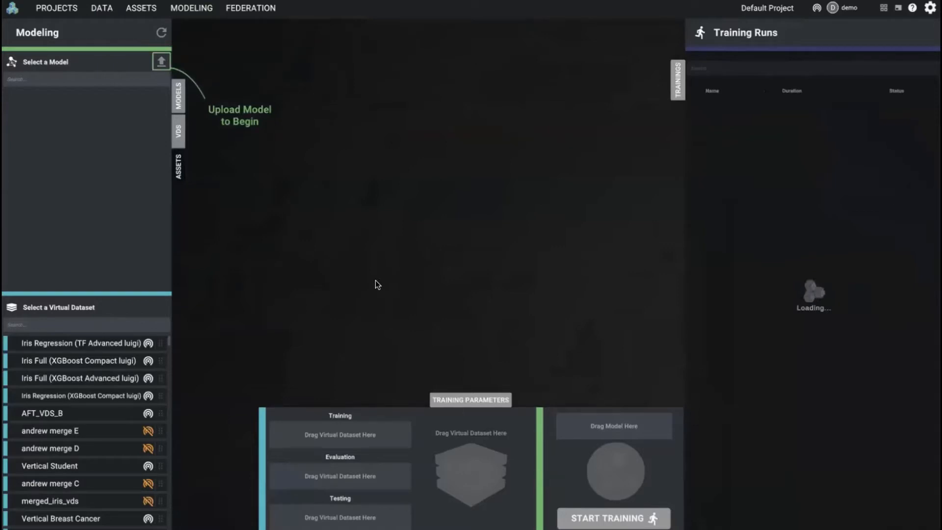
left_click(156, 63)
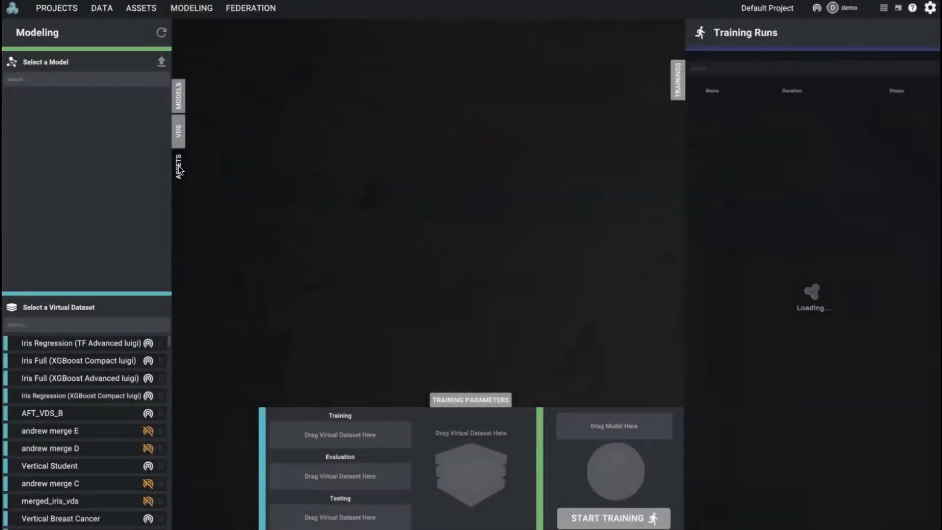
Show the asset selection list in the Modeling workspace and hide it again.
left_click(179, 168)
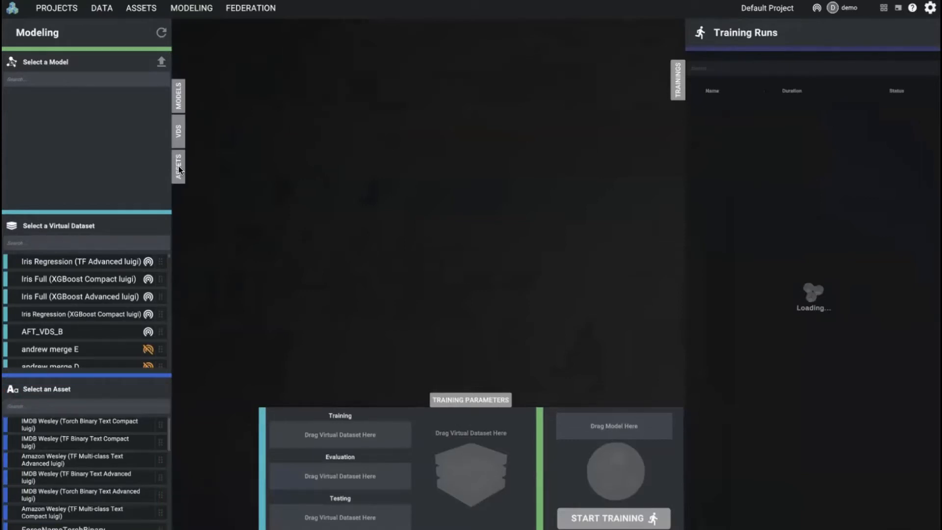
left_click(178, 166)
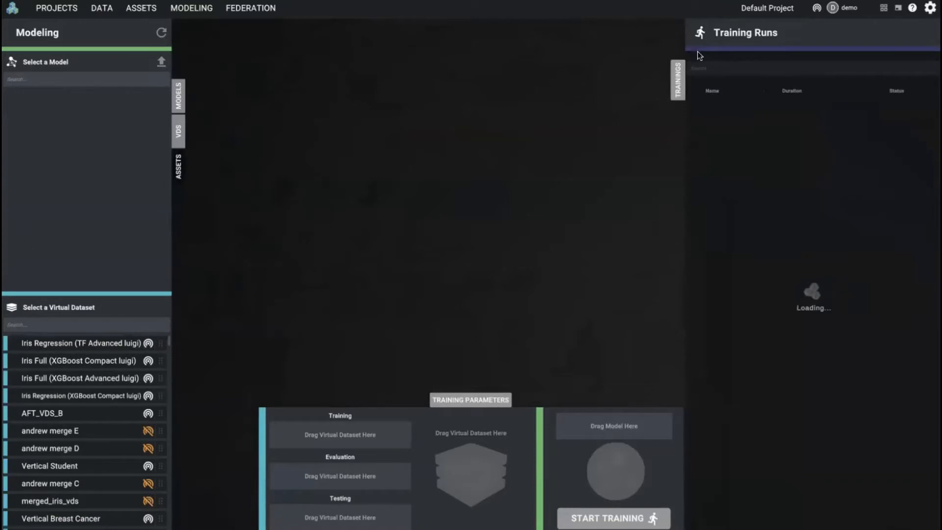
left_click(899, 8)
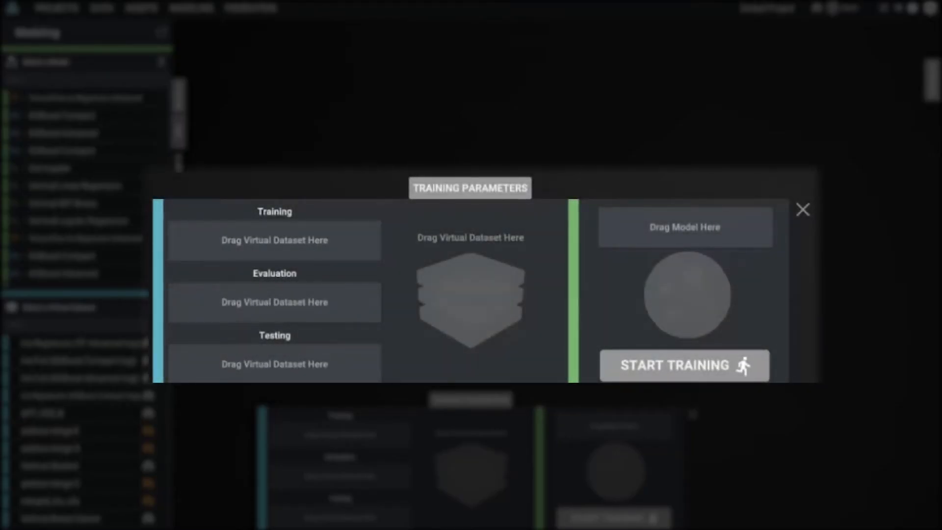
Try TensorFlow Iris Regression Advanced and XGBoost Advanced as the training model, and clear the model slot again.
mouse_move(86, 98)
left_mouse_down()
mouse_move(488, 319)
mouse_move(700, 300)
left_mouse_up()
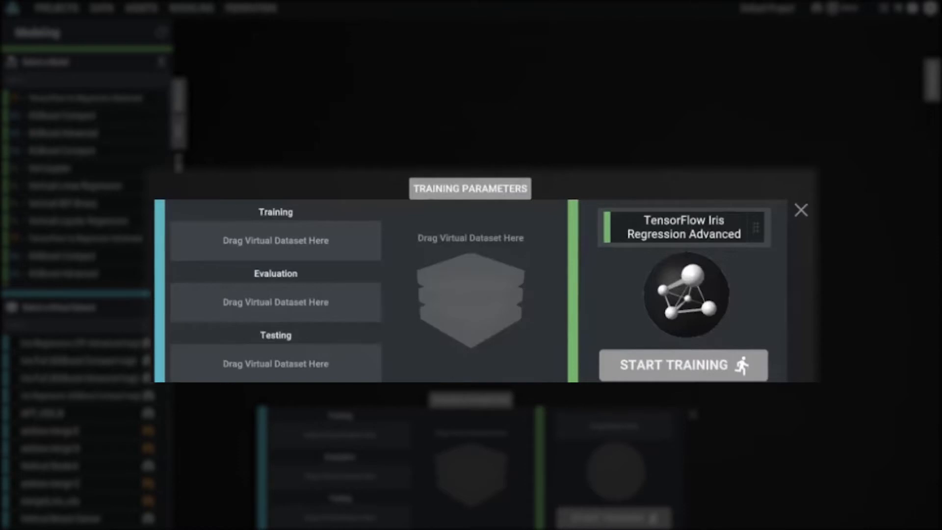
left_click_drag(91, 133, 713, 276)
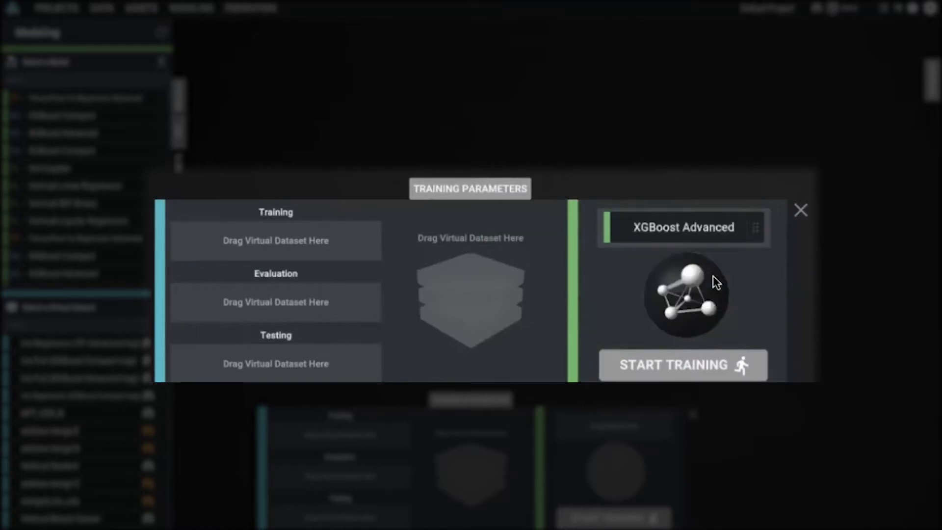
left_click_drag(86, 98, 670, 284)
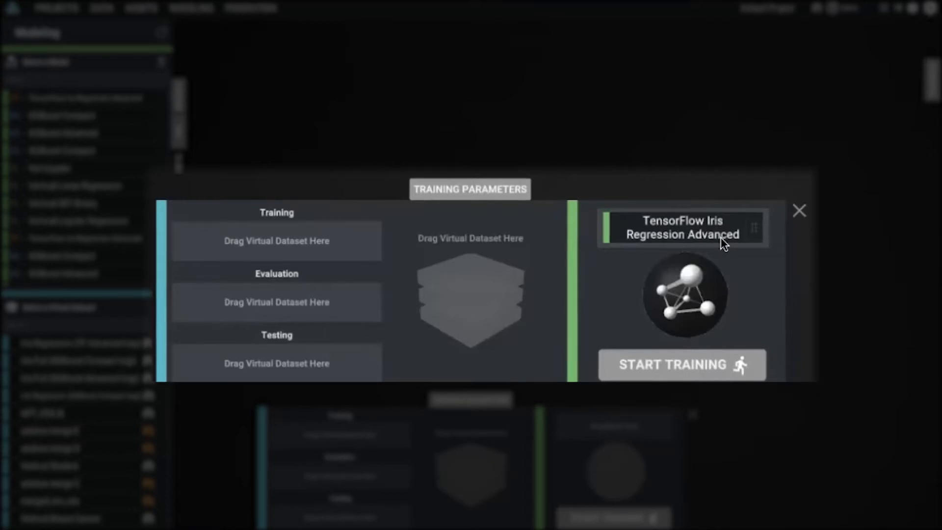
left_click_drag(722, 243, 791, 191)
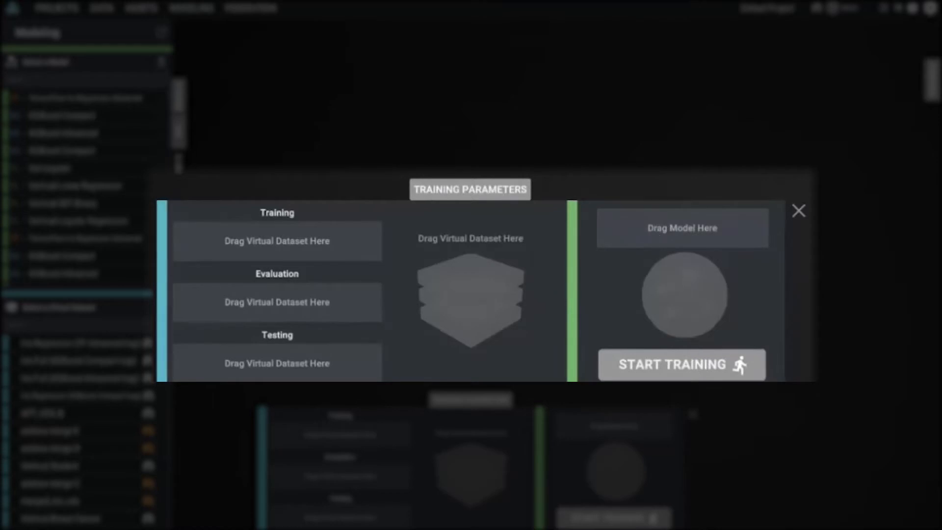
Assign the TensorFlow Iris Regression Advanced model and use the Iris Regression (TF Advanced luigi) dataset for training, evaluation and testing.
left_click_drag(86, 98, 651, 294)
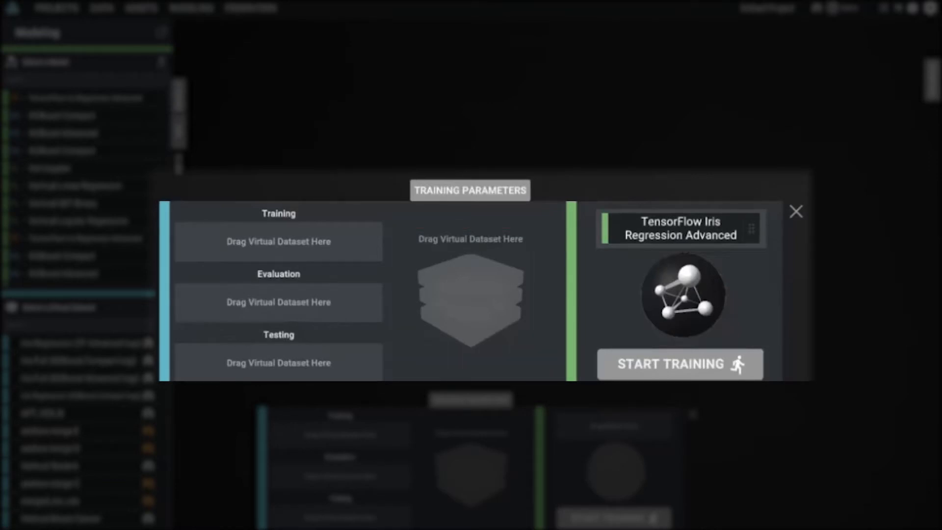
left_click_drag(206, 212, 520, 321)
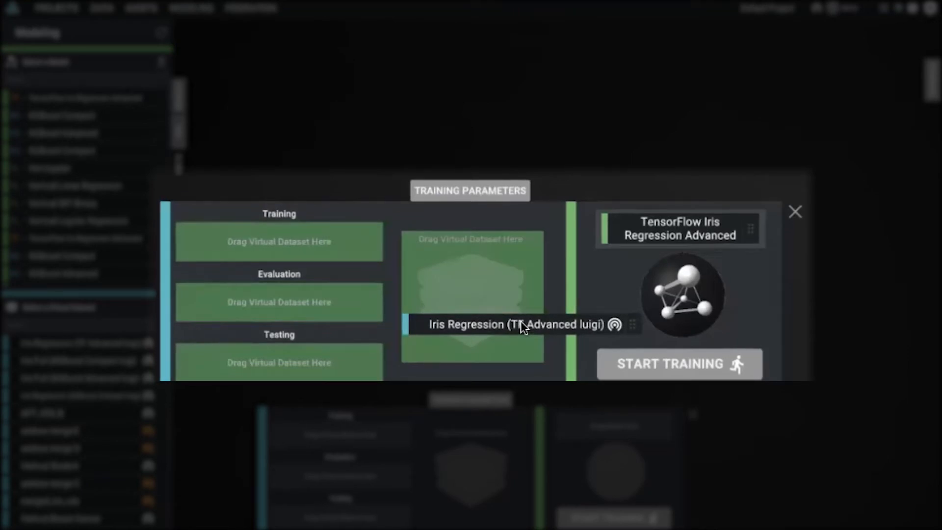
left_click_drag(520, 321, 520, 321)
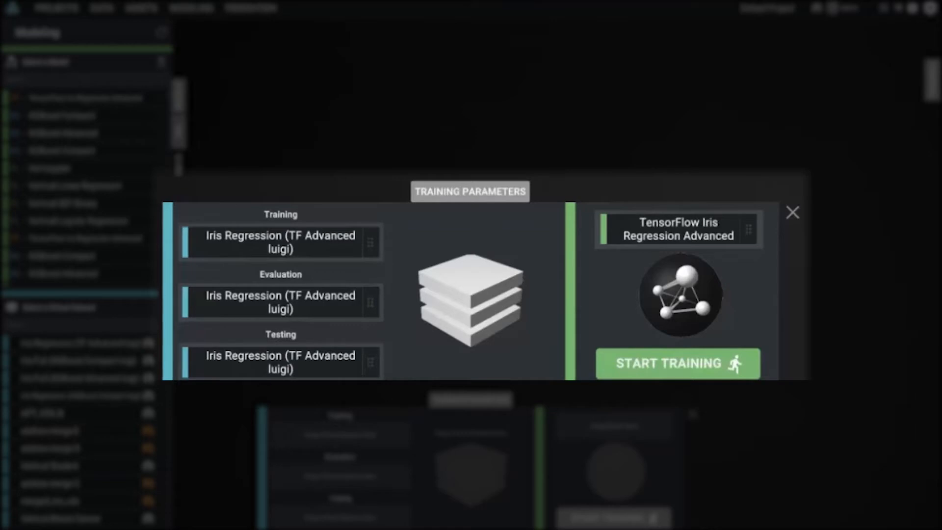
Replace the evaluation dataset with Iris Full (XGBoost Compact luigi) and the testing dataset with Iris Regression (XGBoost Compact luigi).
left_click_drag(98, 360, 355, 301)
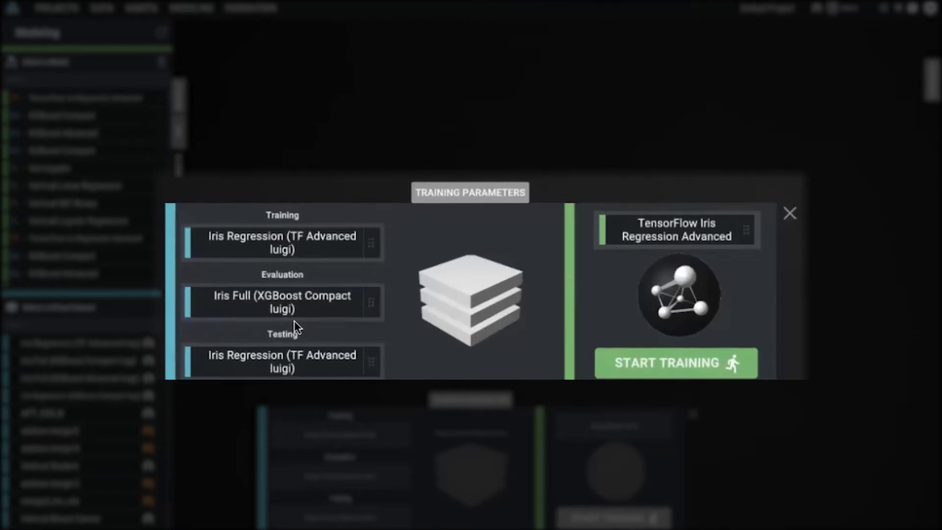
left_click_drag(272, 359, 157, 339)
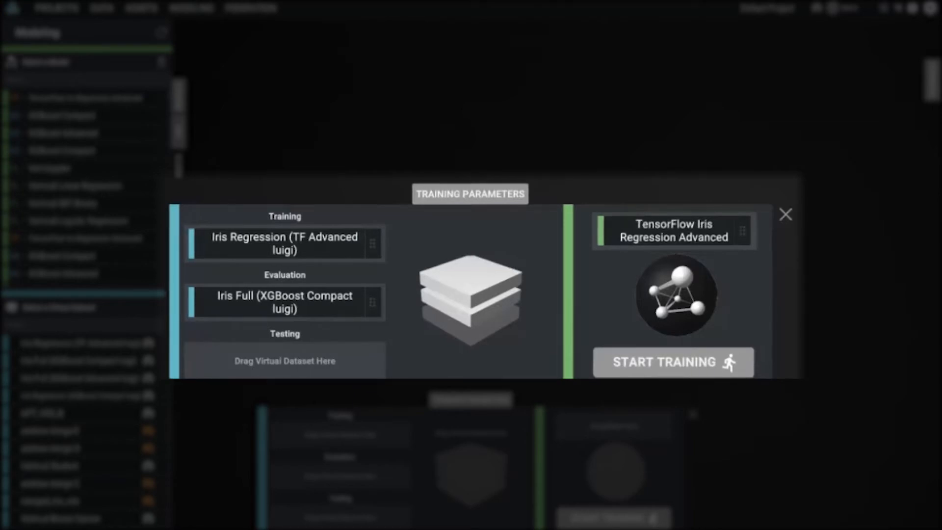
left_click_drag(93, 395, 240, 374)
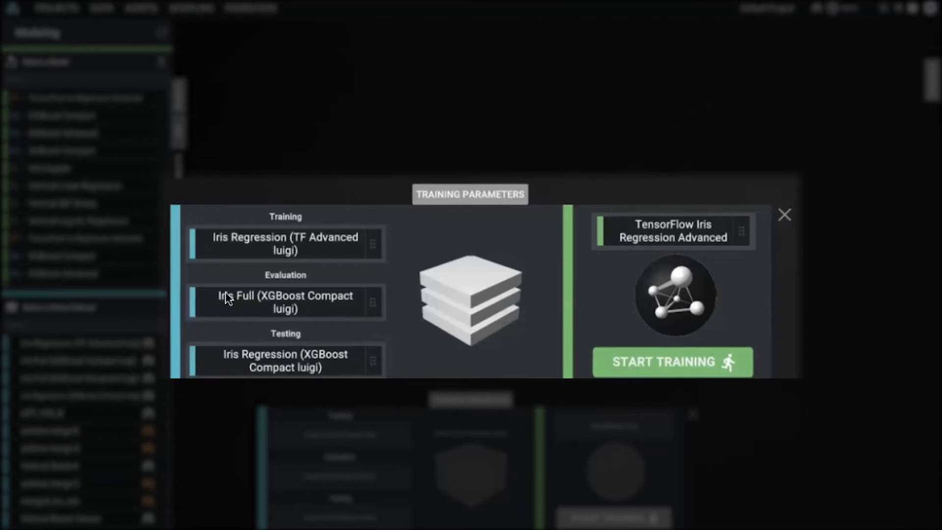
Change the evaluation dataset to Iris Regression (XGBoost Compact luigi) and the testing dataset to Iris Full (XGBoost Advanced luigi).
left_click_drag(305, 306, 191, 297)
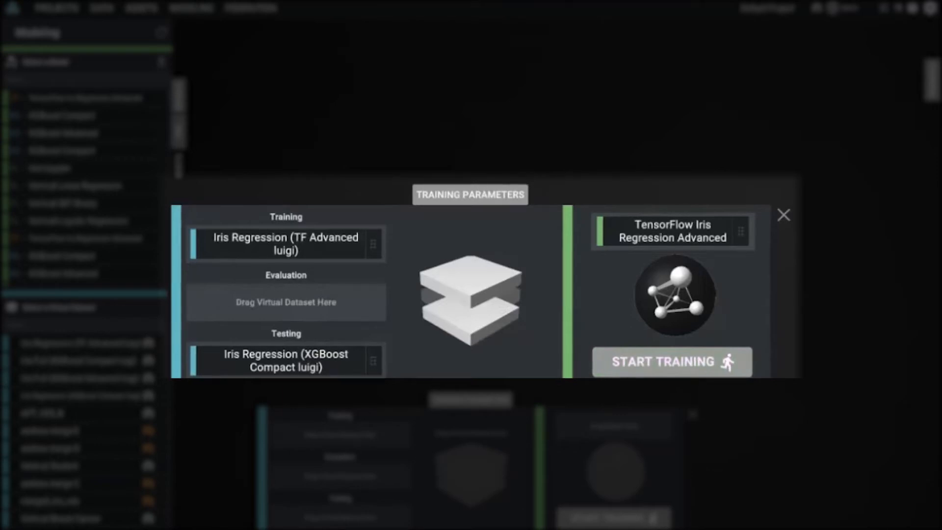
left_click_drag(79, 378, 342, 364)
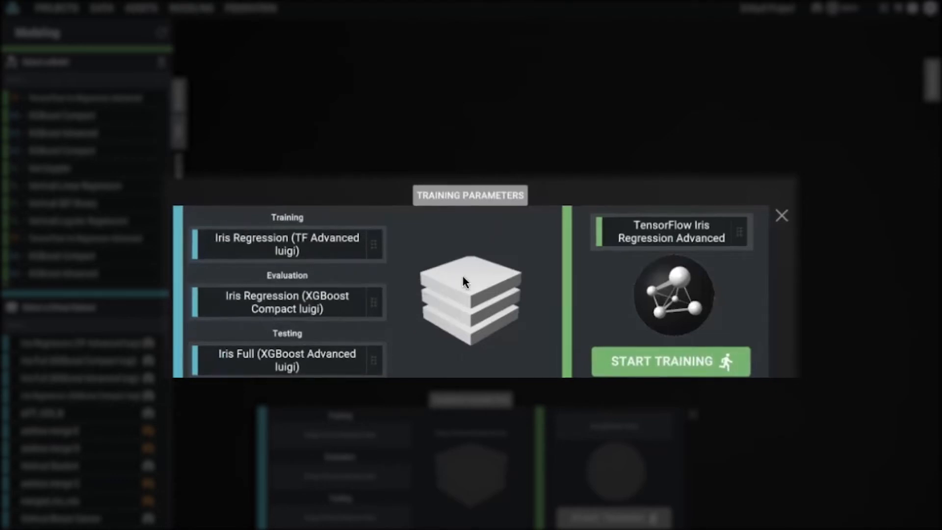
Expand the training parameters, set Training Steps to 6884 and Evaluation Dataset % to 0.8865228, and save these values as defaults.
left_click(476, 201)
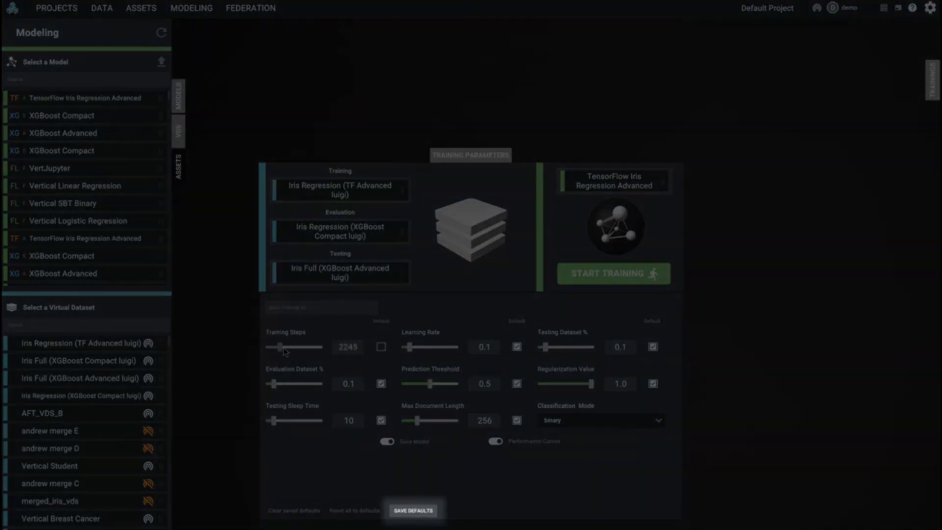
left_click_drag(273, 347, 304, 348)
left_click_drag(273, 387, 315, 388)
left_click(416, 513)
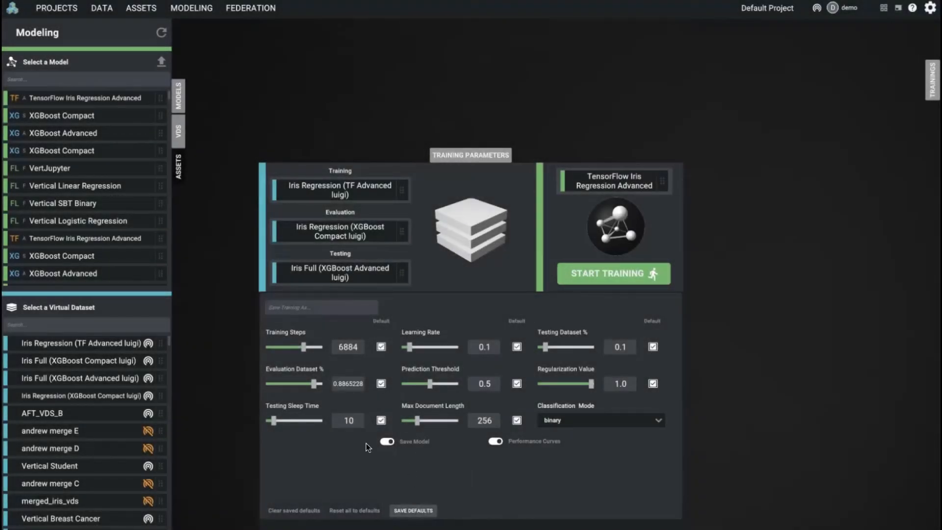
Set Training Steps to 1226, Evaluation Dataset % to 0.2754117 and Testing Sleep Time to 82, and save them as defaults.
left_click_drag(315, 385, 284, 383)
left_click_drag(305, 347, 272, 347)
left_click(381, 383)
left_click(381, 347)
left_click_drag(300, 346, 274, 345)
left_click_drag(314, 384, 283, 383)
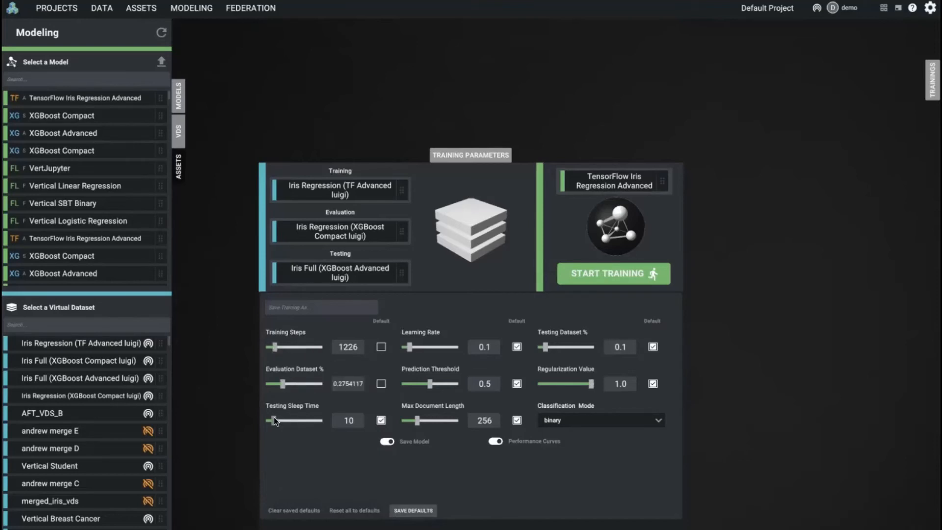
left_click_drag(274, 421, 369, 421)
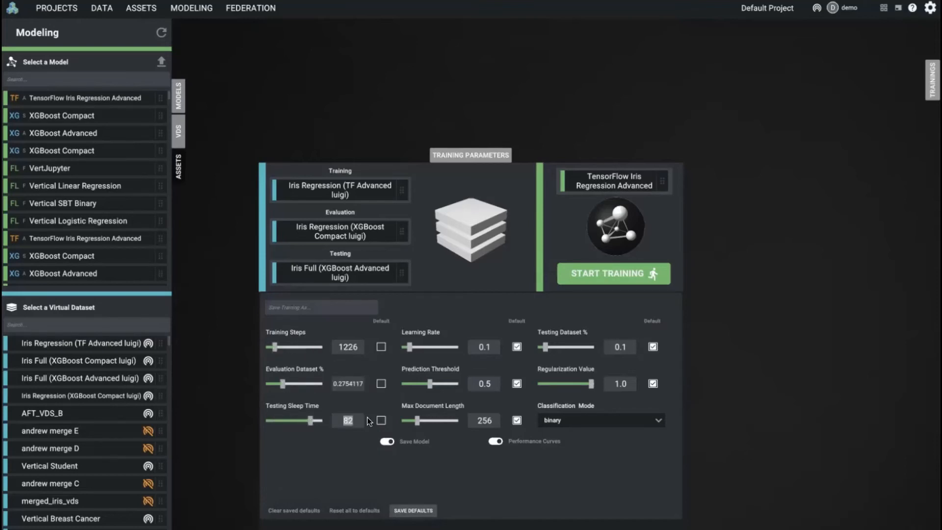
left_click(414, 505)
Clear the saved parameter defaults and collapse the training parameters.
left_click(297, 499)
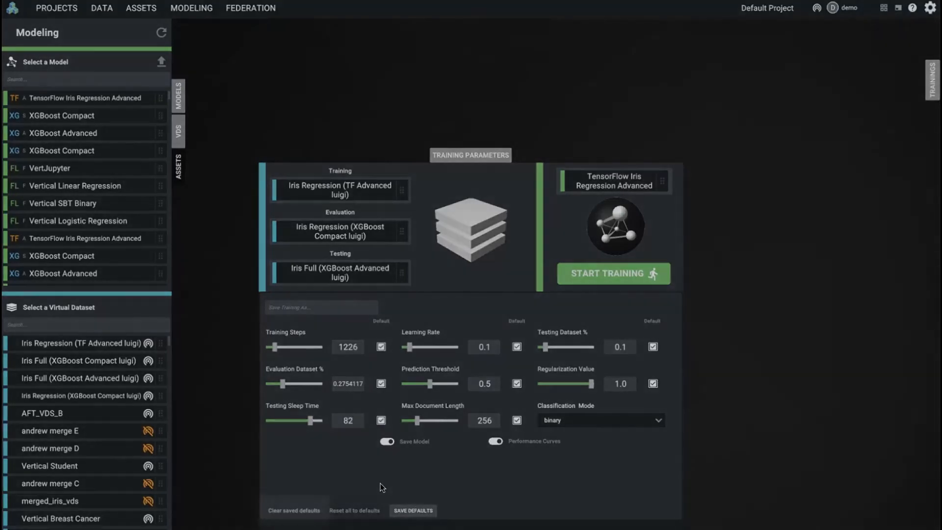
left_click(290, 512)
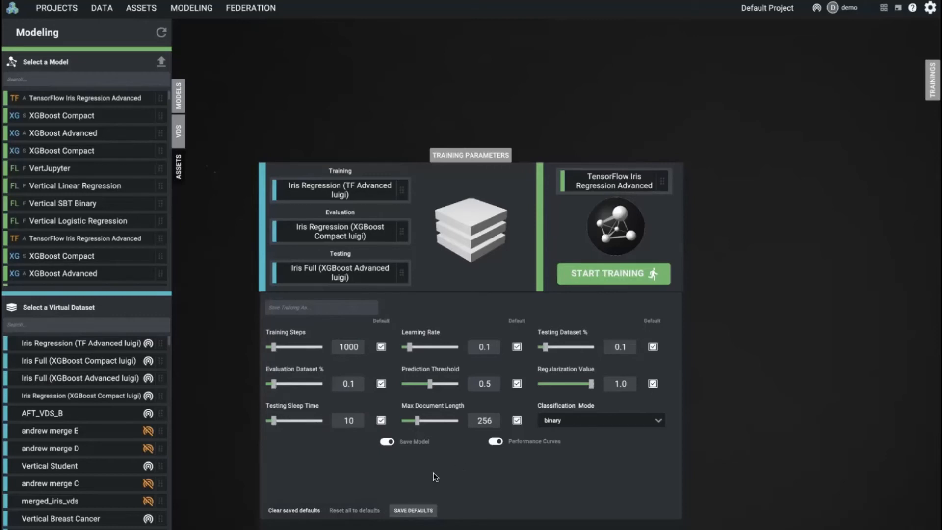
left_click(484, 155)
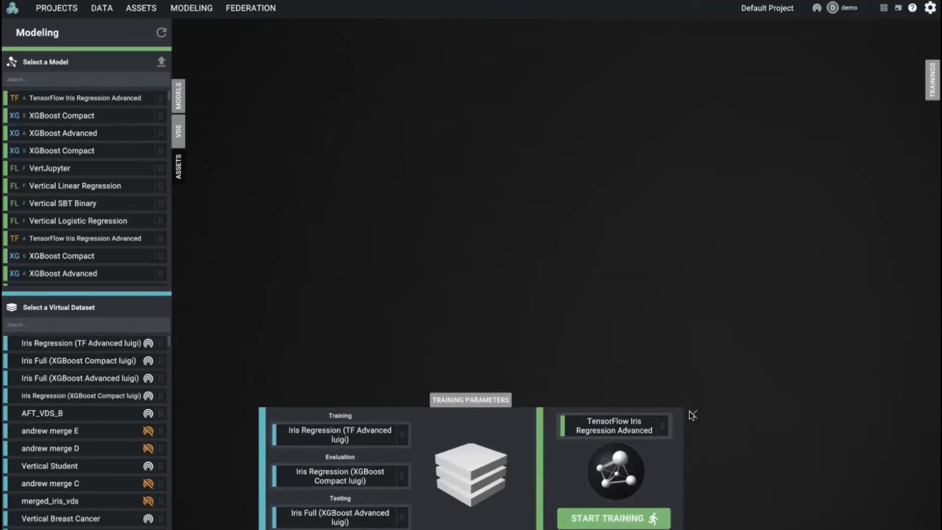
Load the setup of the completed TensorFlow Regression Advanced training run into the training parameters and collapse the parameter settings.
left_click(933, 80)
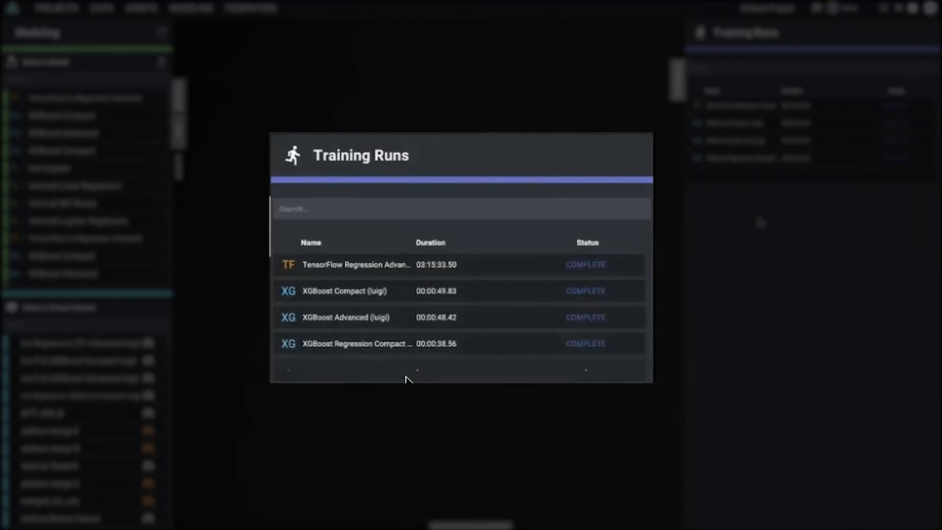
left_click(367, 264)
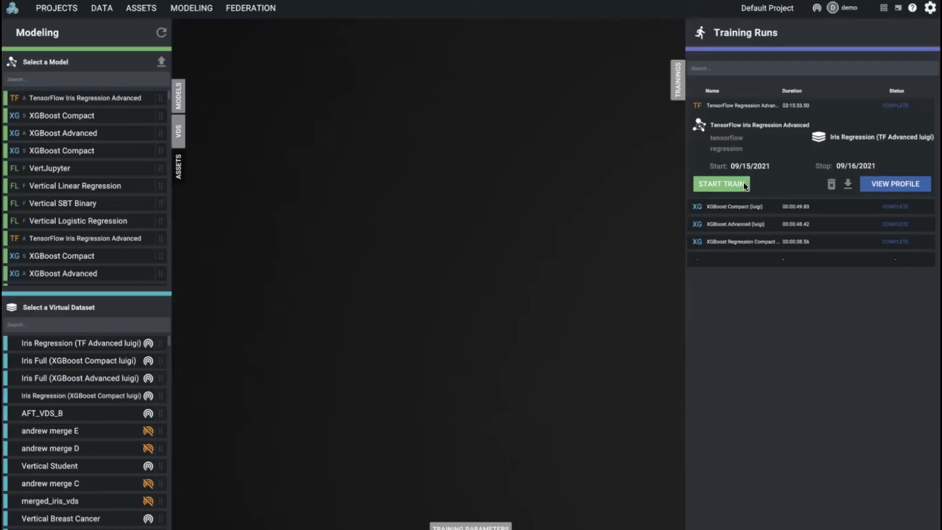
left_click(744, 182)
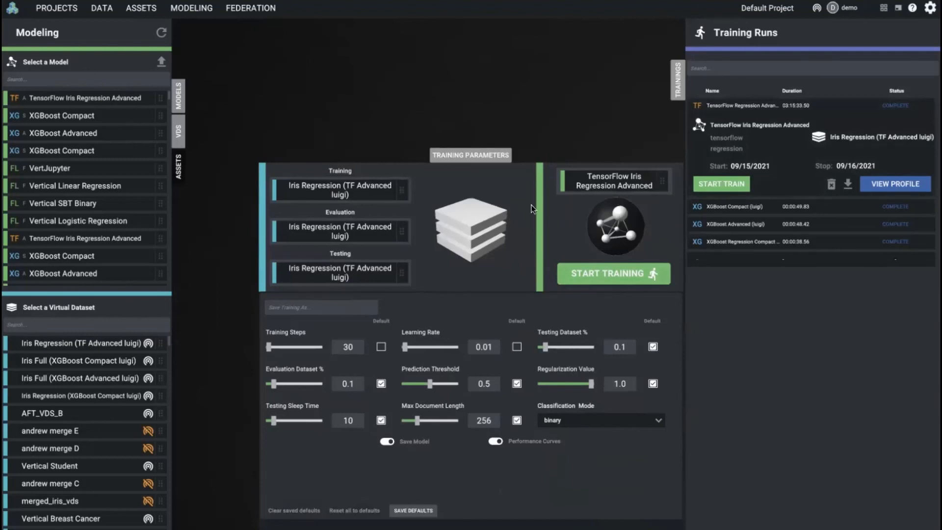
left_click(473, 154)
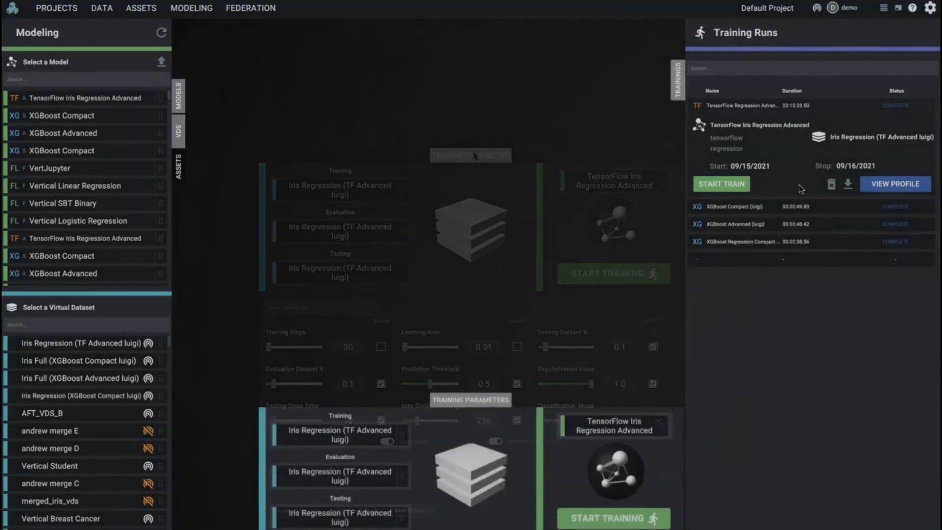